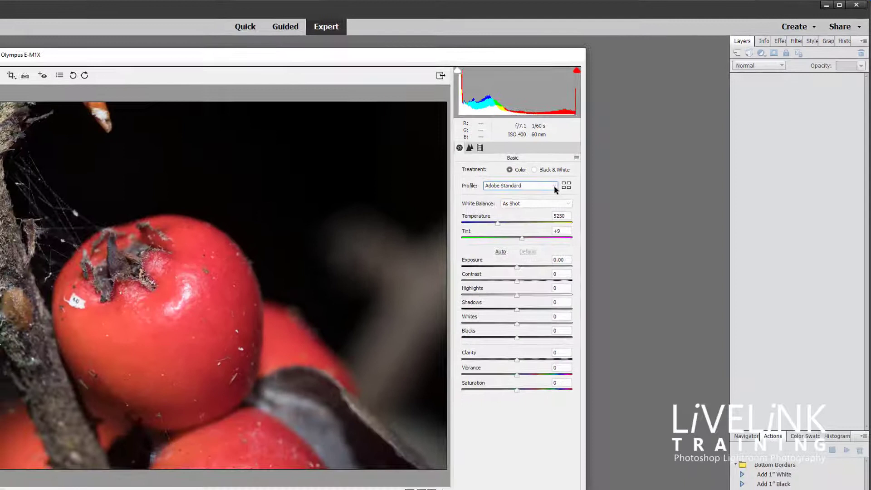
Compare the photo under Adobe Color and Adobe Standard, then go back to Adobe Color
click(555, 187)
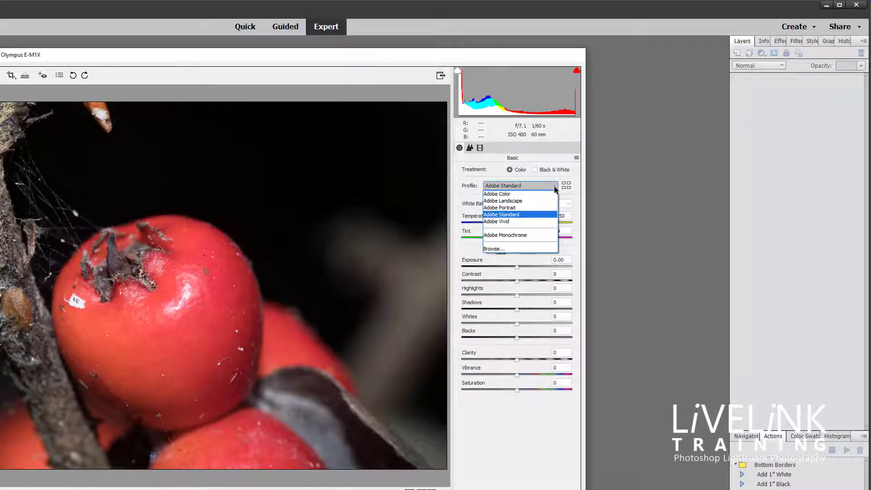
click(512, 195)
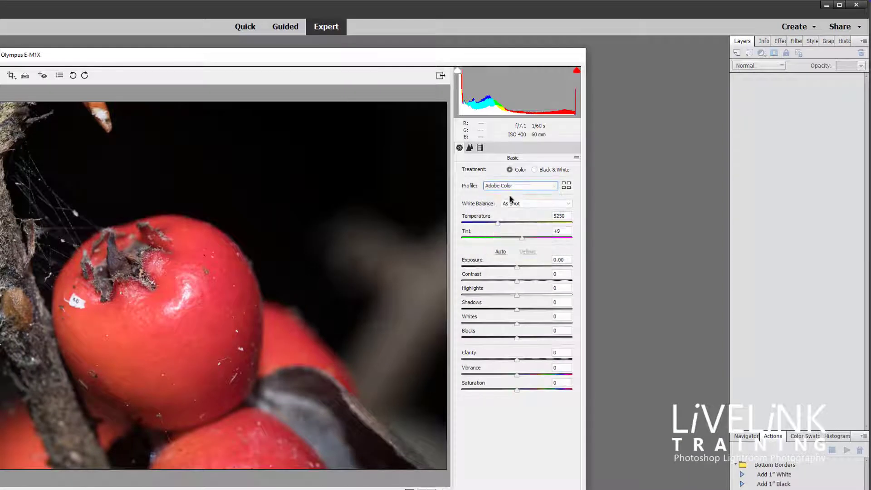
click(555, 187)
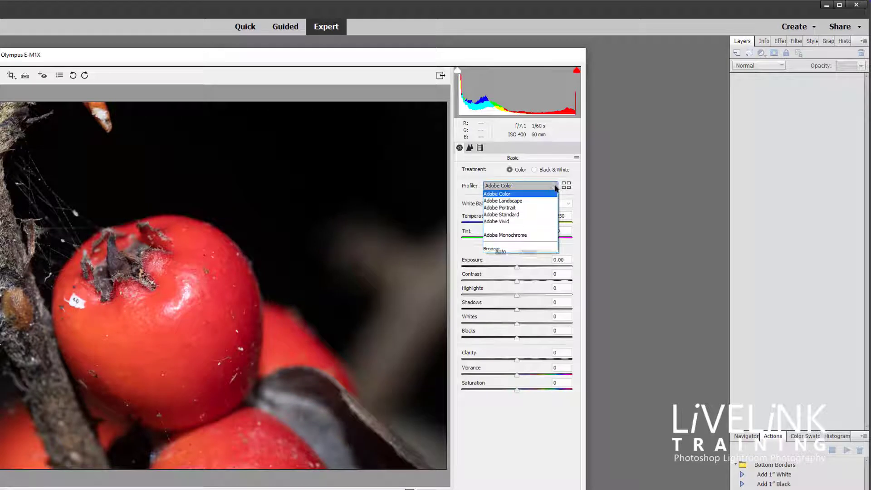
click(518, 216)
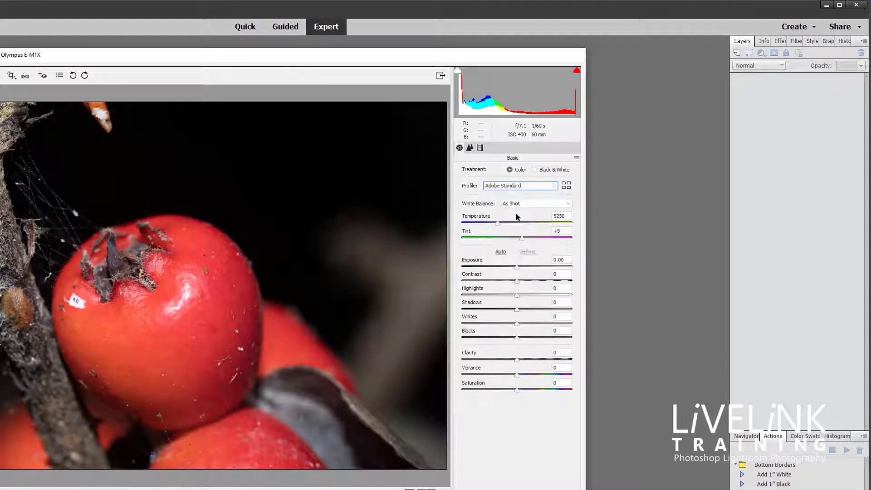
click(555, 186)
click(520, 195)
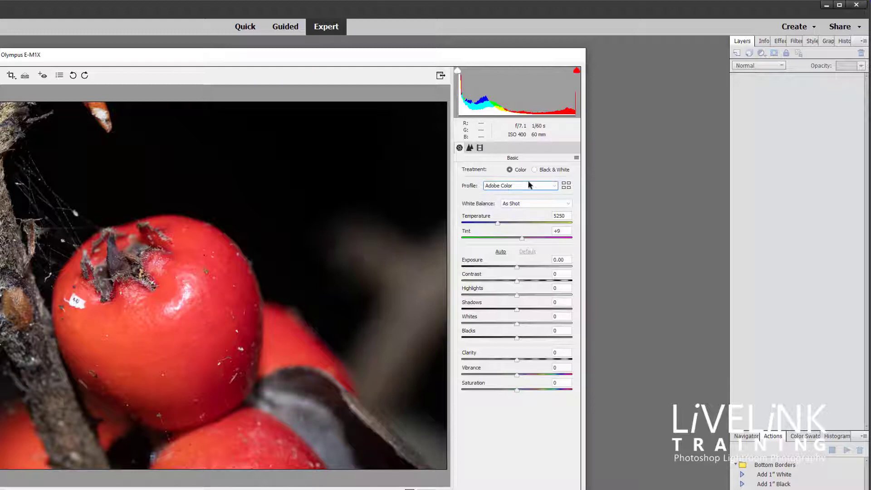
Try Adobe Landscape, Portrait, Vivid and Monochrome in turn, finishing on Adobe Color
click(553, 187)
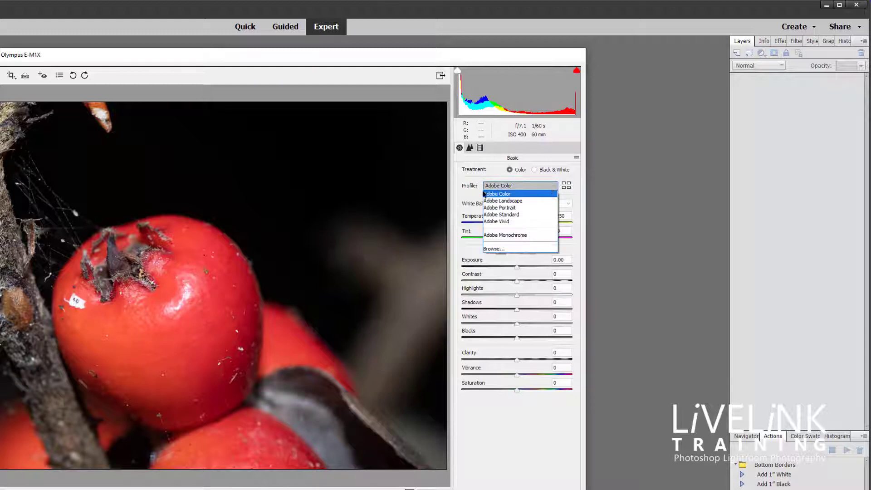
click(503, 203)
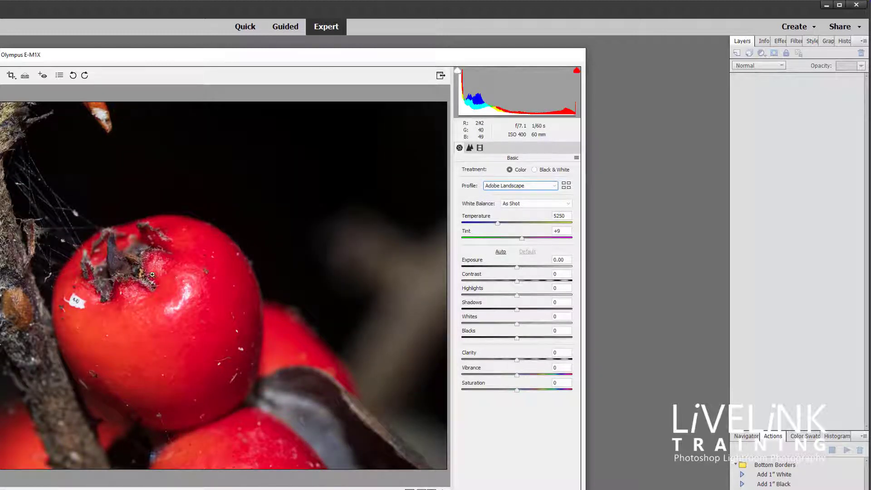
click(553, 187)
click(520, 213)
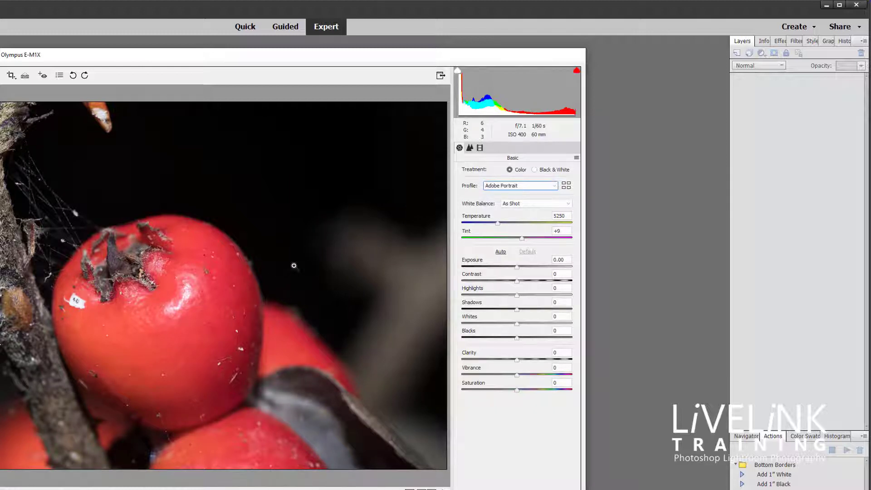
click(554, 187)
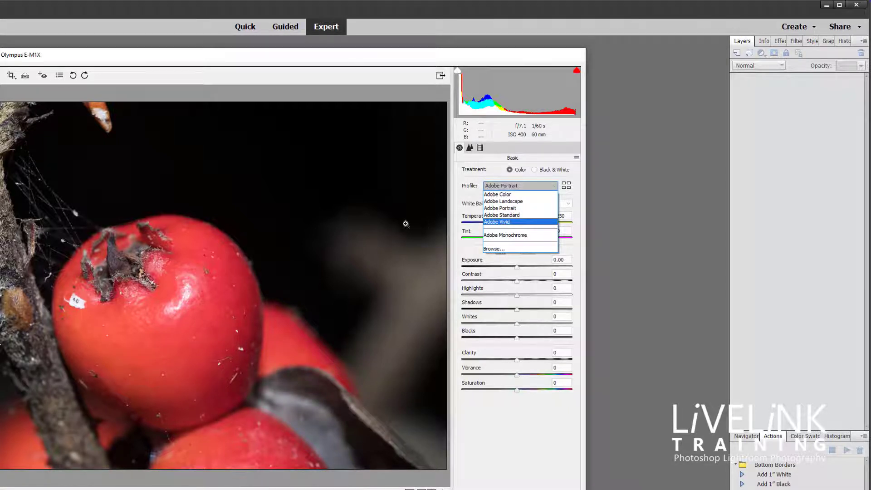
click(506, 222)
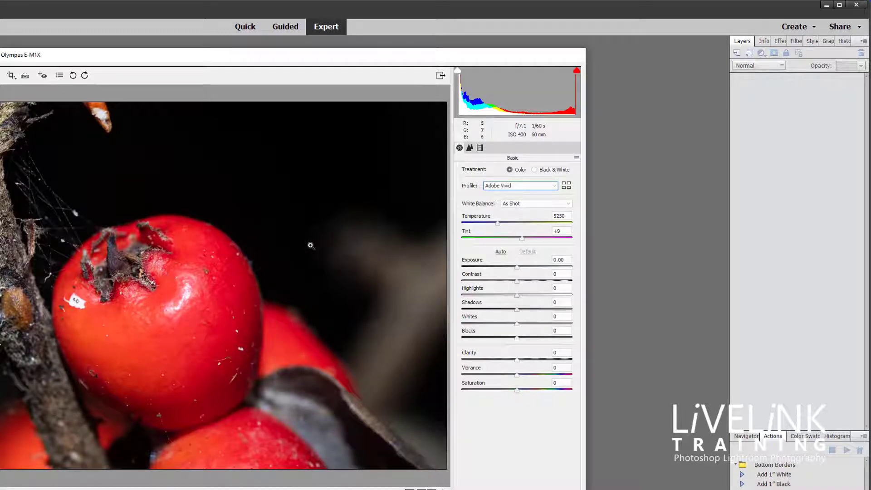
click(554, 187)
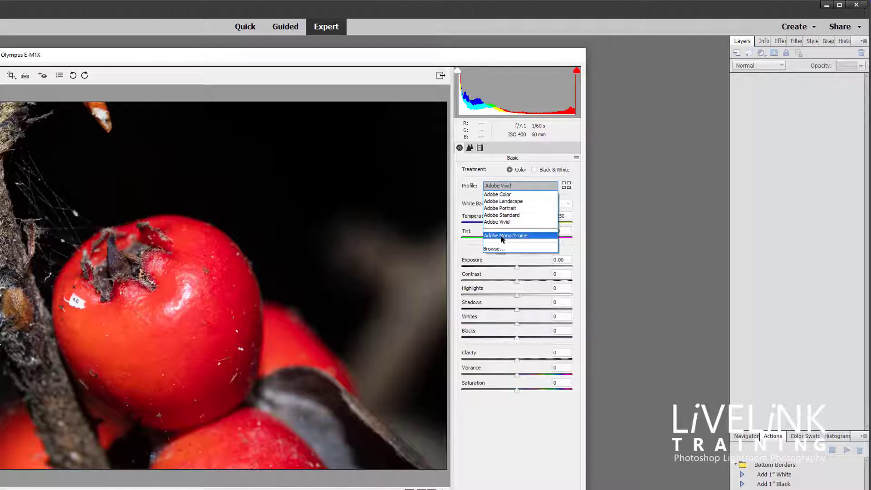
click(502, 236)
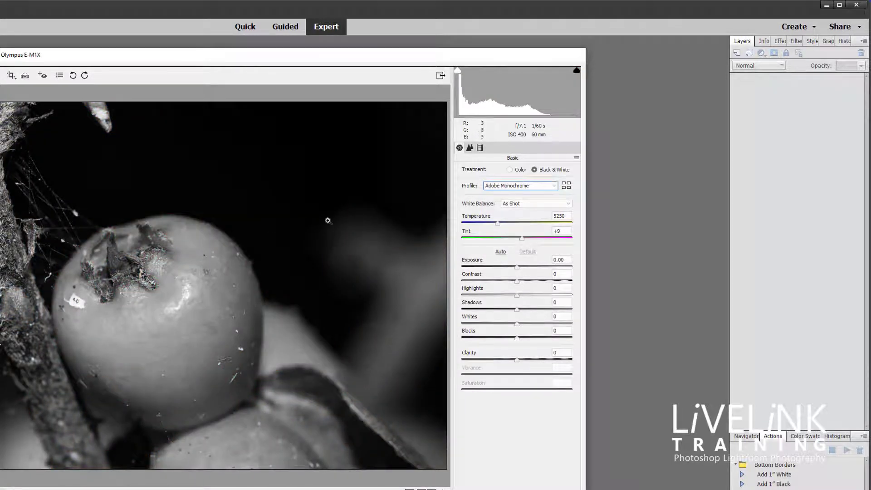
click(554, 185)
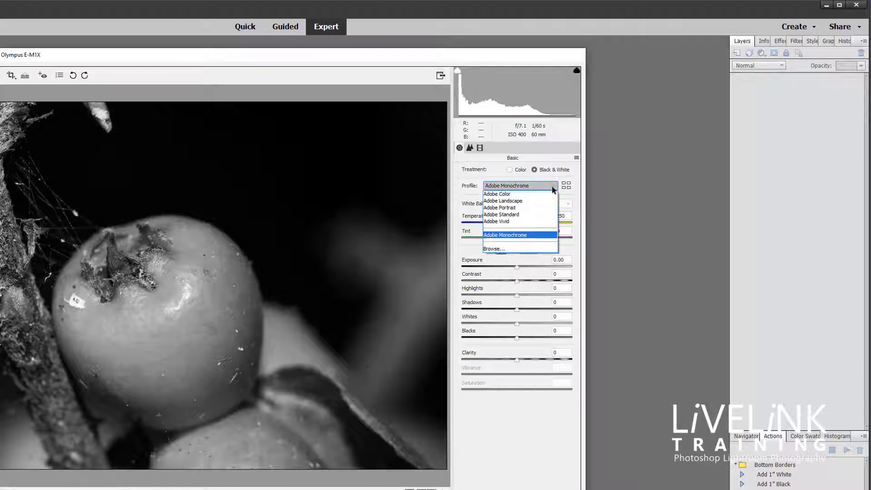
click(527, 196)
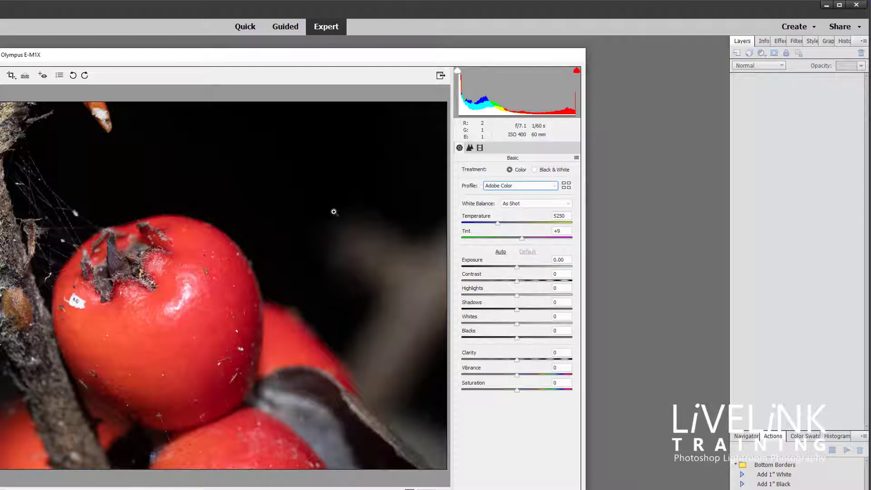
In the Profile Browser, collapse Favorites and preview the Adobe Raw thumbnails, then collapse Adobe Raw
click(566, 186)
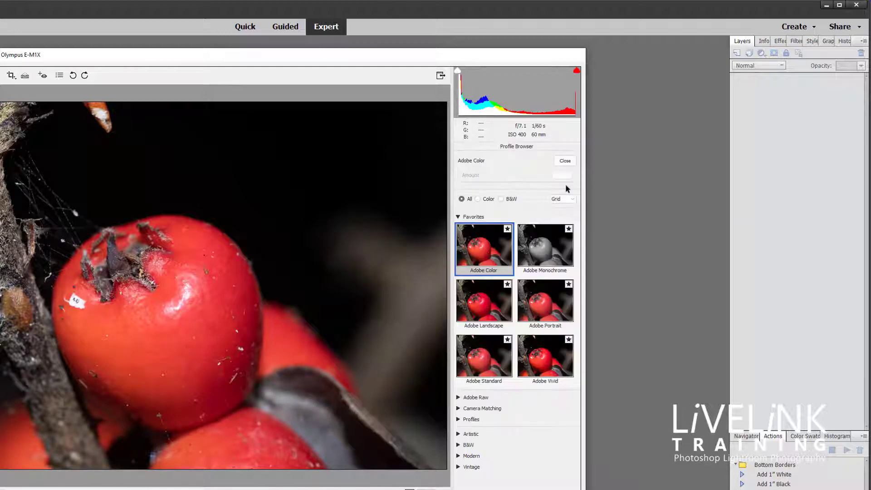
click(461, 217)
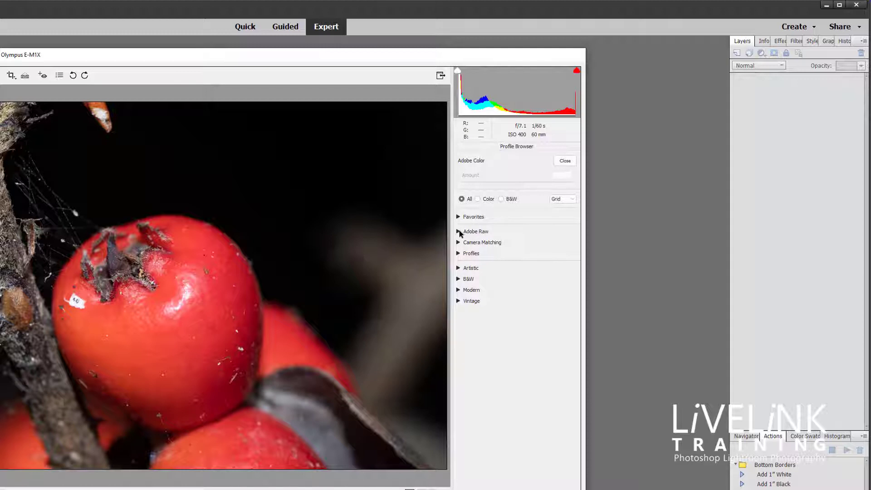
click(459, 232)
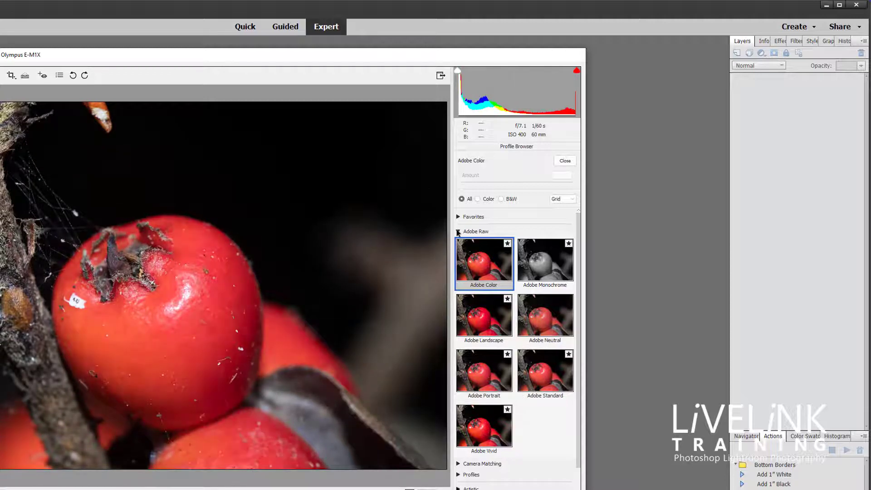
click(458, 232)
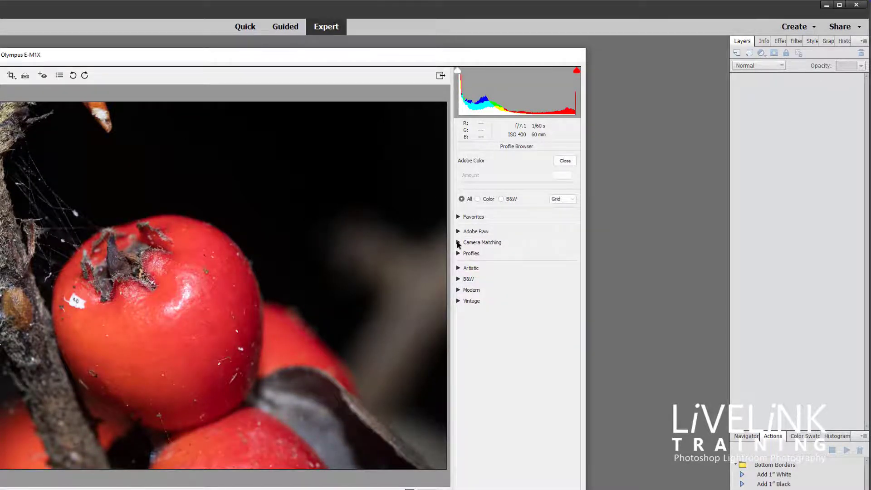
click(458, 243)
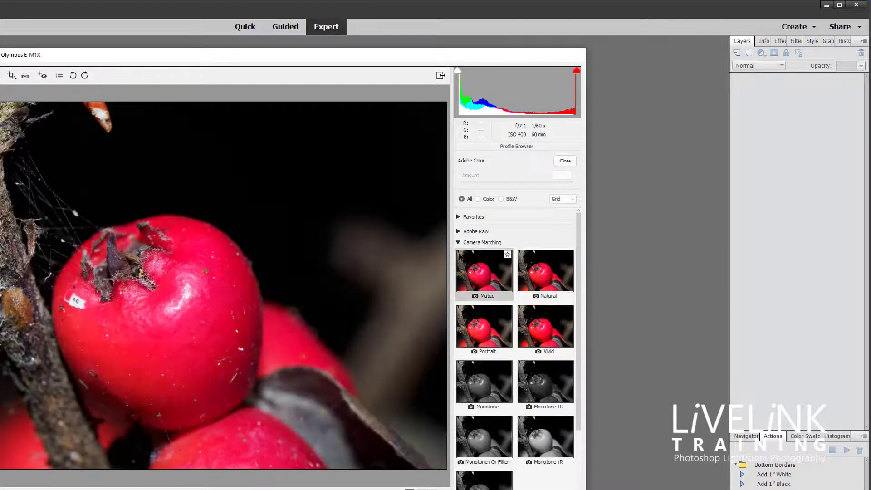
click(458, 244)
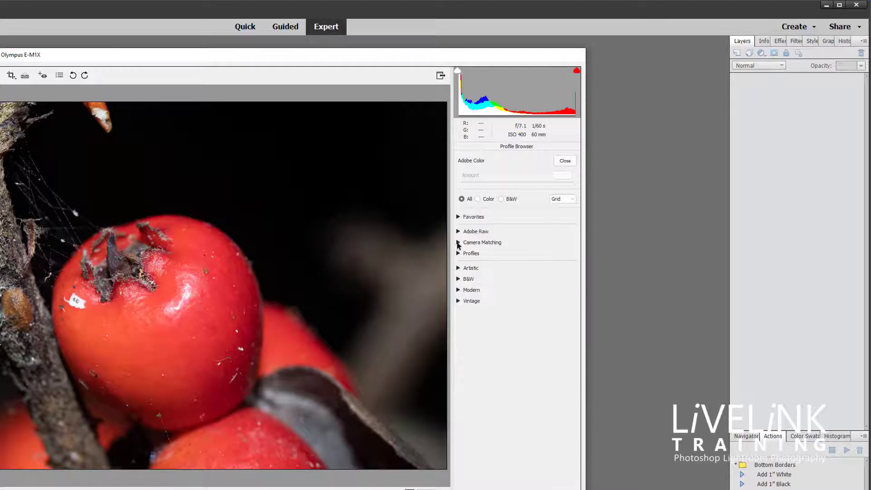
click(458, 269)
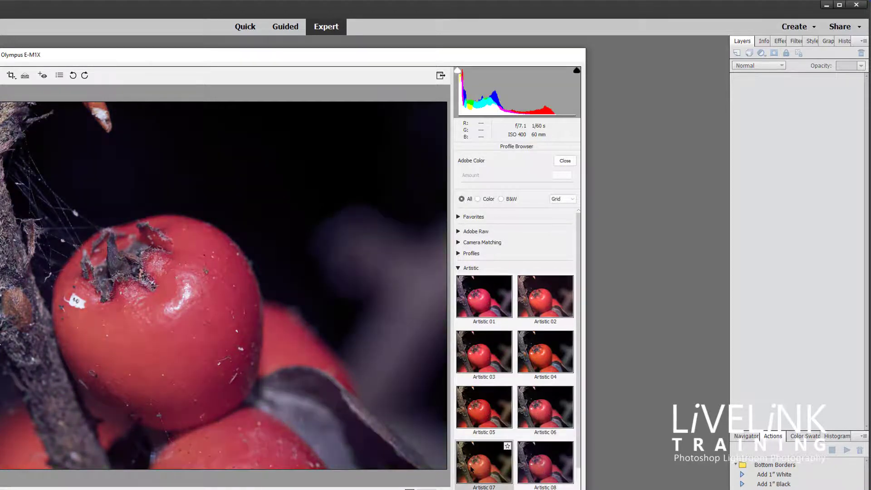
click(458, 268)
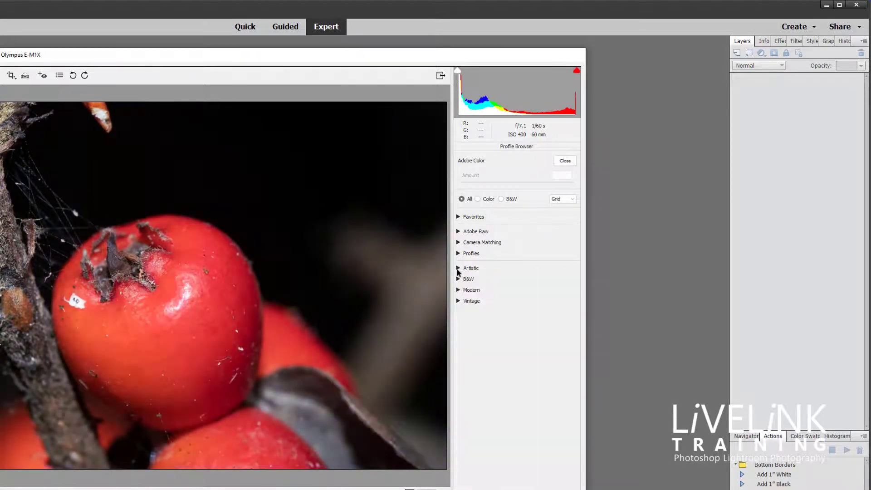
click(458, 280)
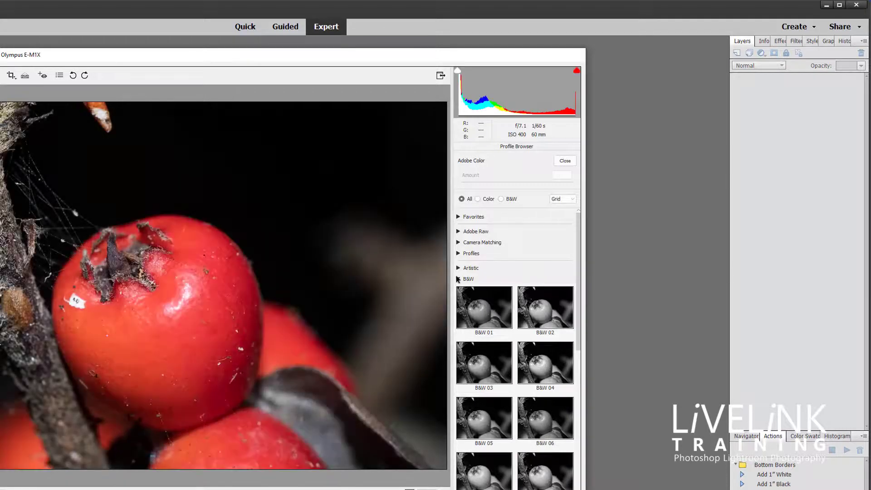
click(459, 279)
click(458, 290)
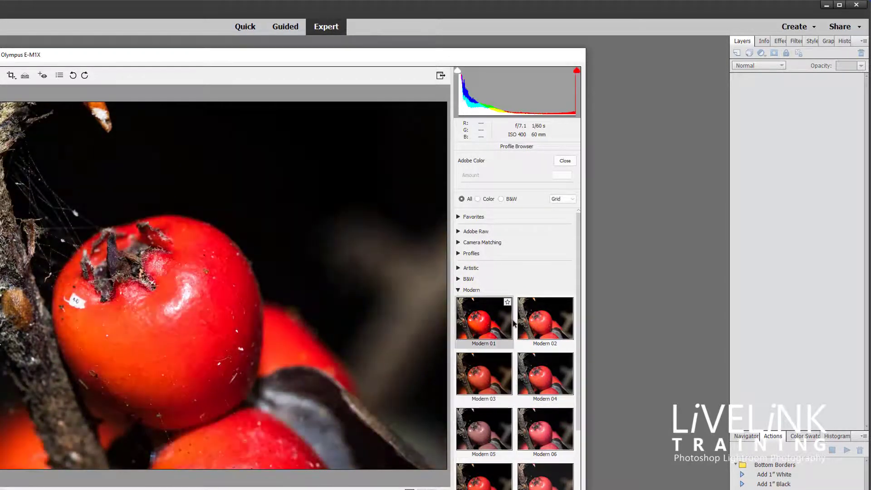
click(463, 293)
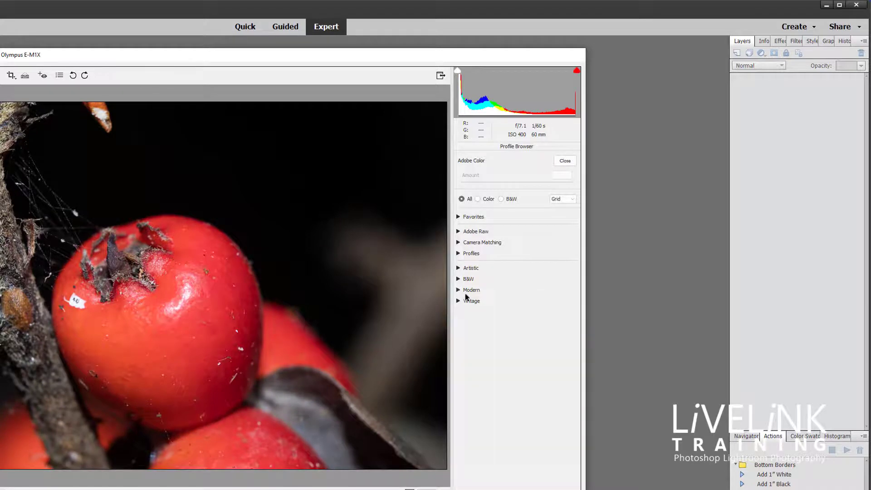
click(458, 301)
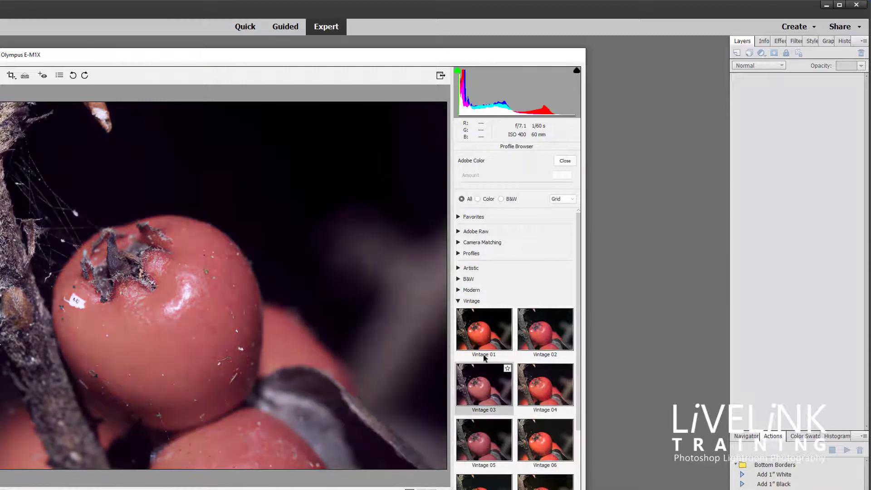
click(458, 301)
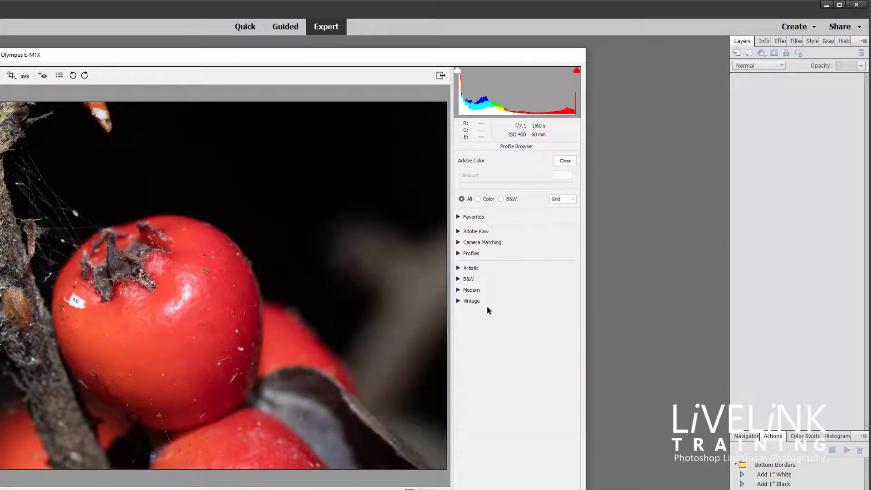
Expand the Profiles group to reveal the five Olympus E-M1X camera profiles
click(459, 254)
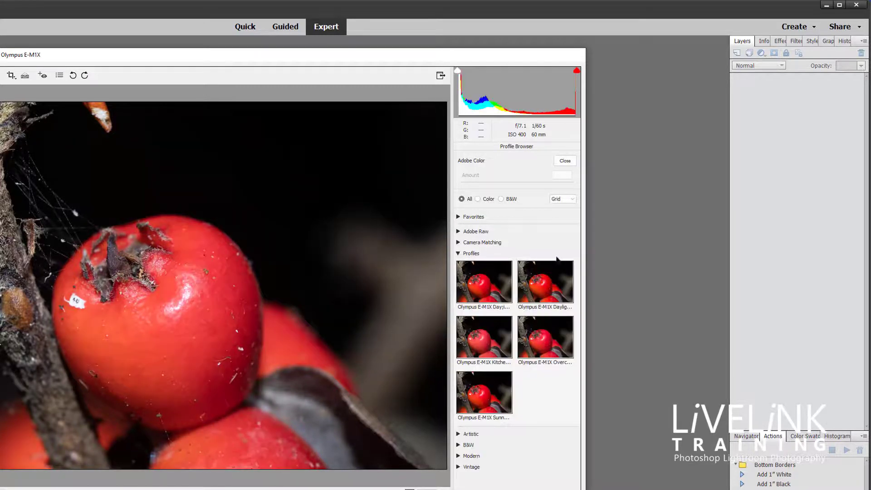